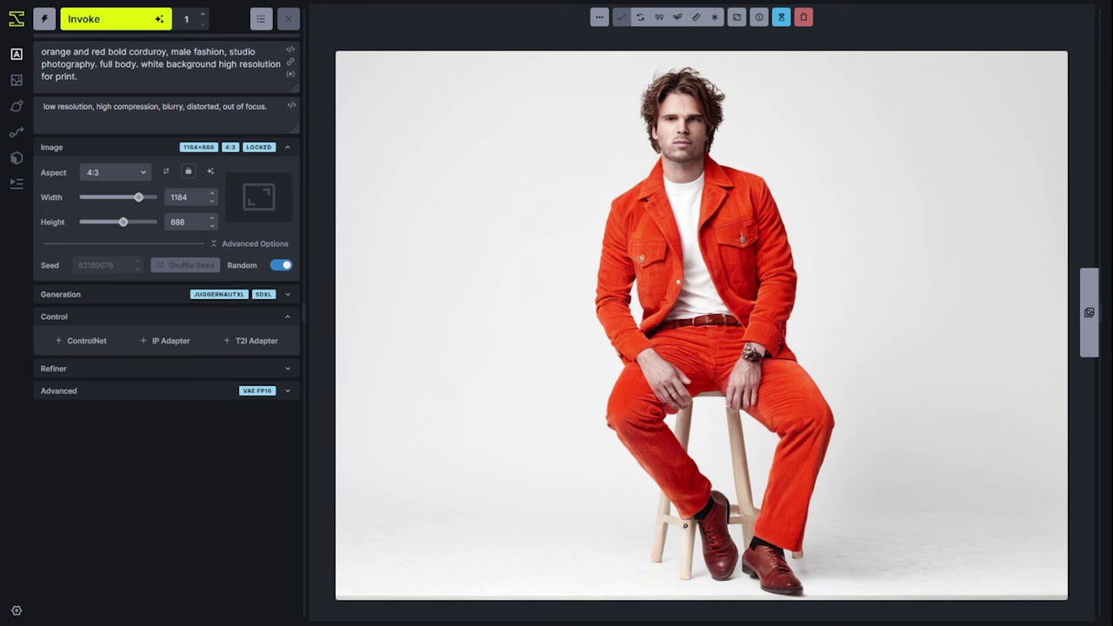
- Send the orange-corduroy portrait to the Unified Canvas via the image actions menu
click(600, 17)
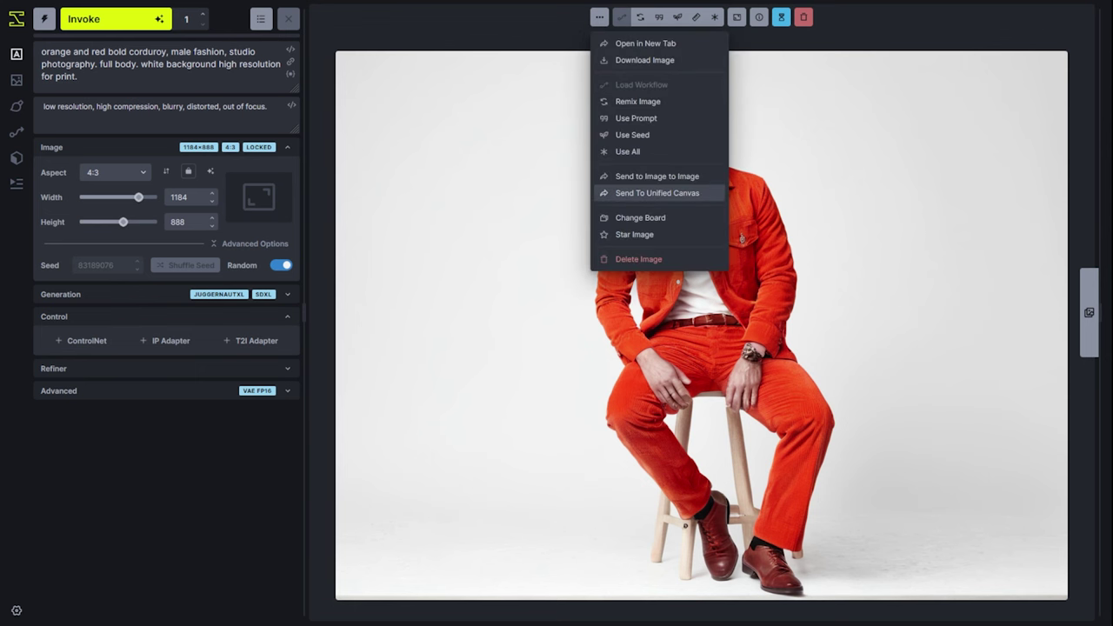
click(657, 193)
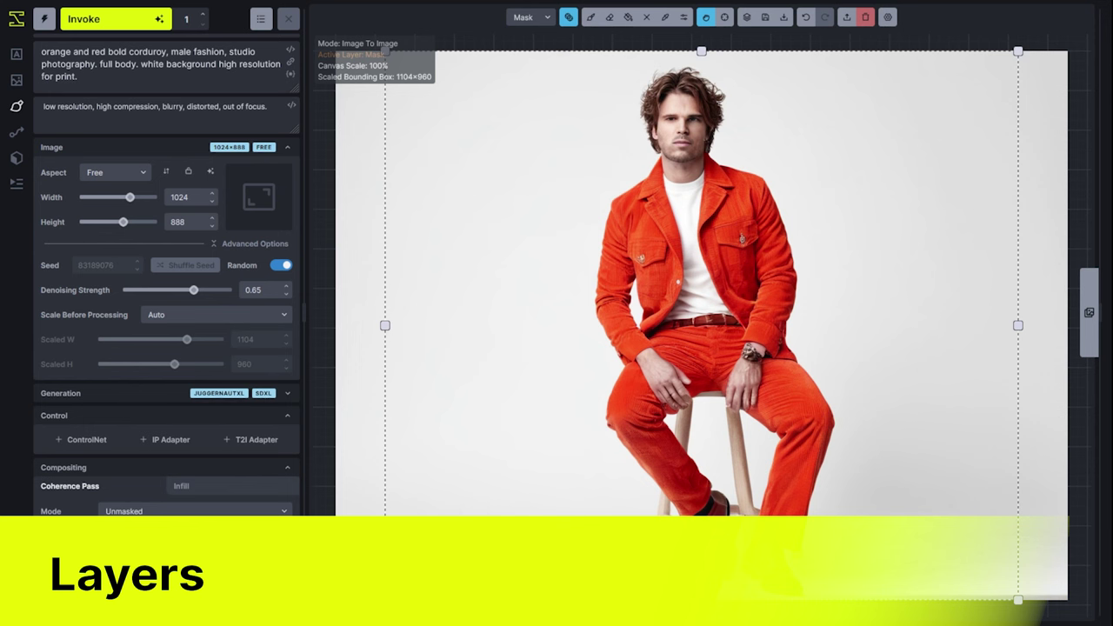
- Check the canvas layer list, then toggle the active layer between Mask and Base with Q
click(522, 17)
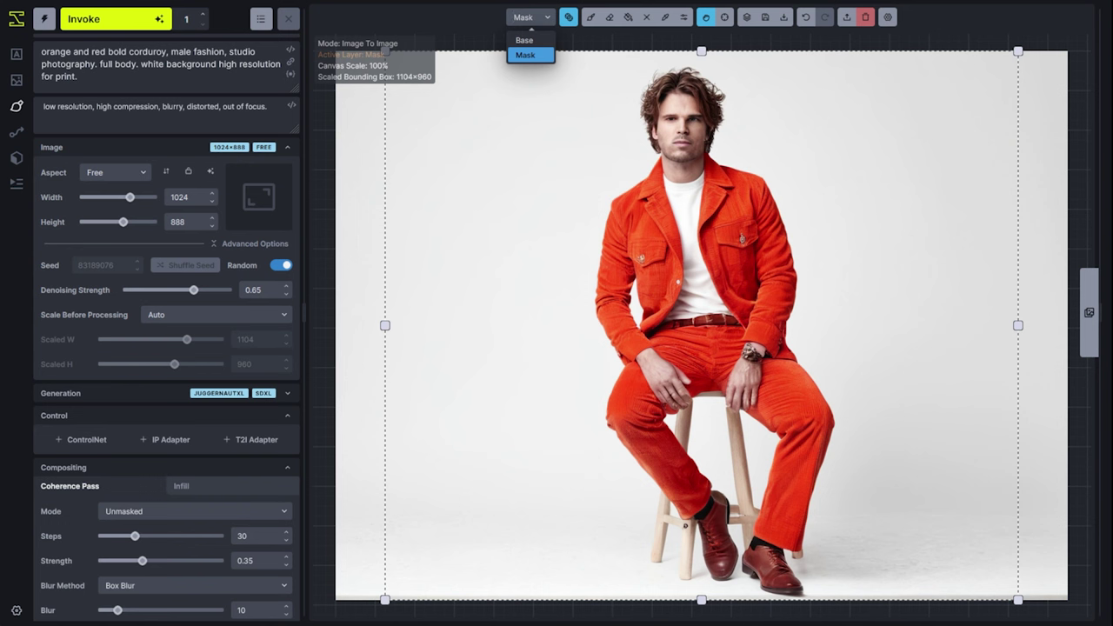
key(Escape)
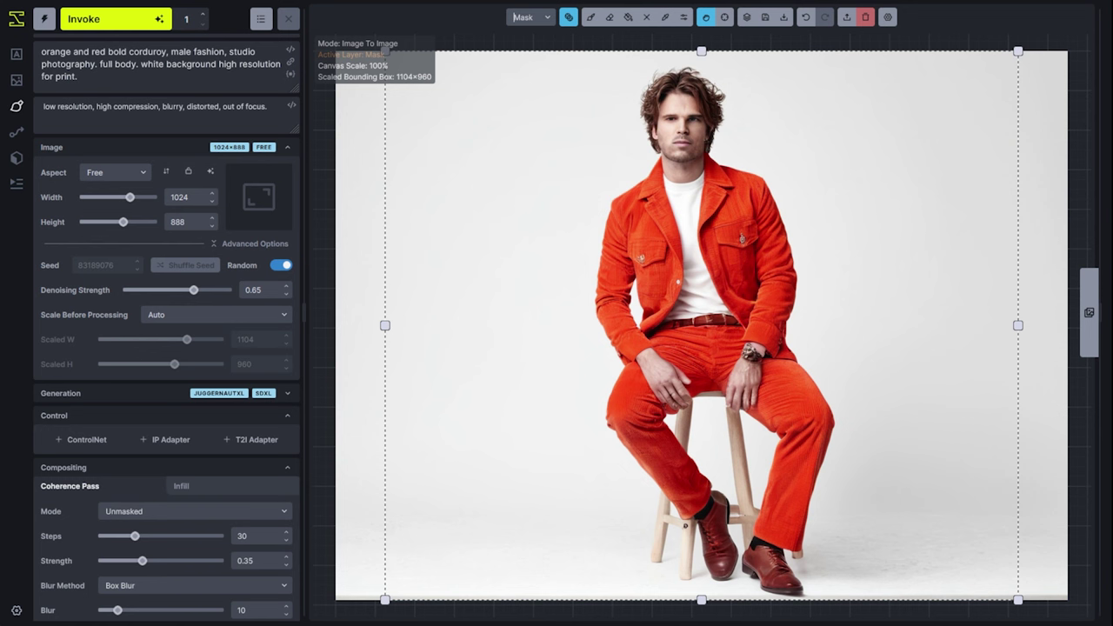
key(q)
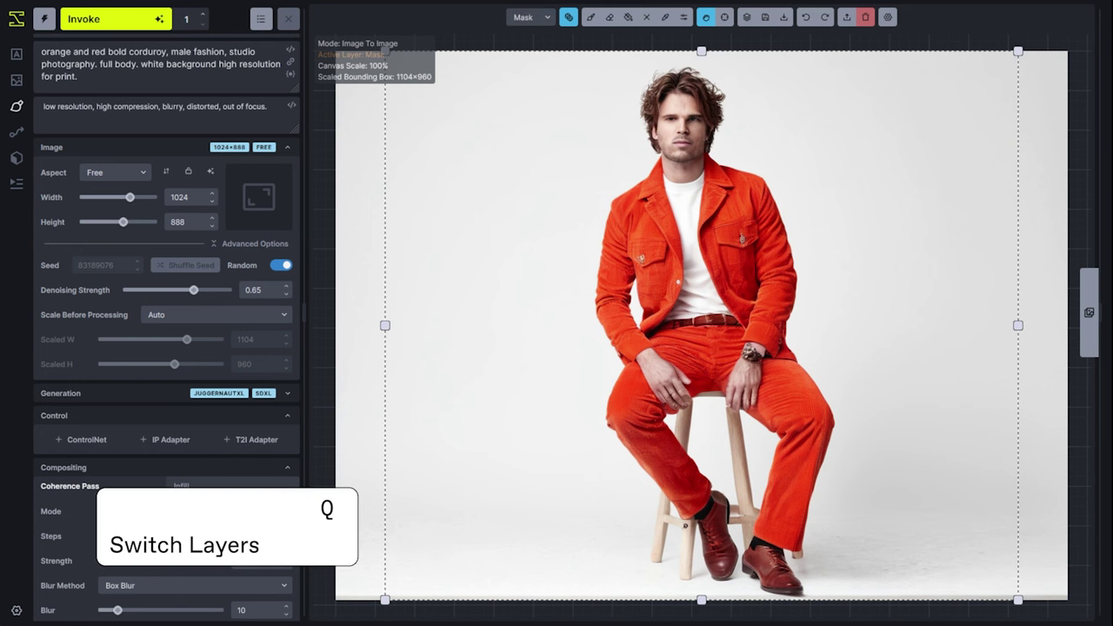
key(q)
key(q)
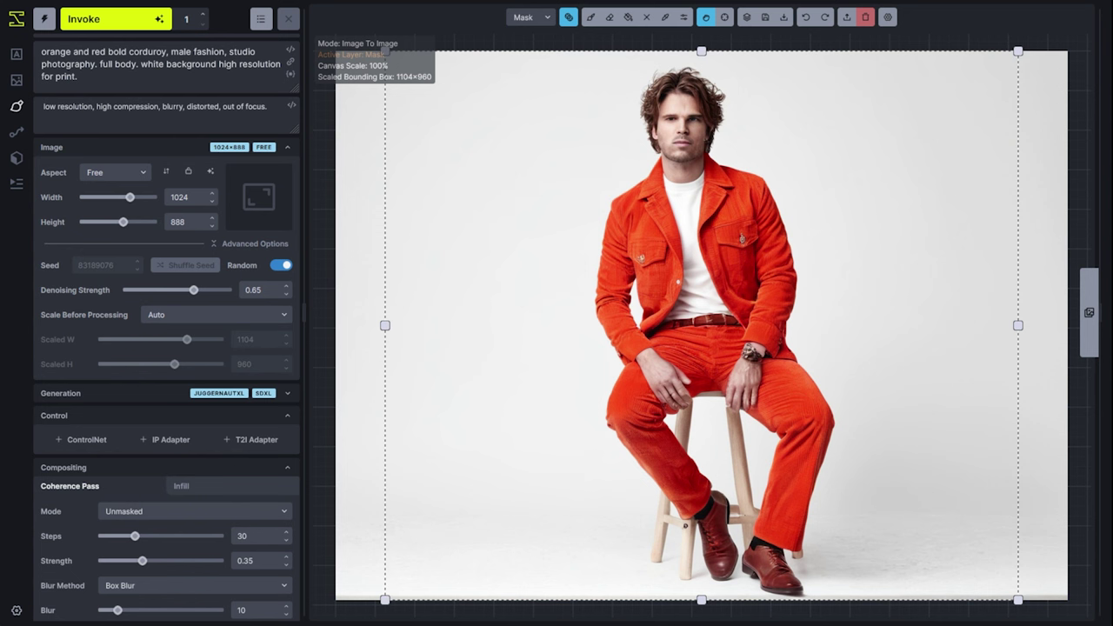
- With the brush, paint a mask over the seated man from head to shins
key(b)
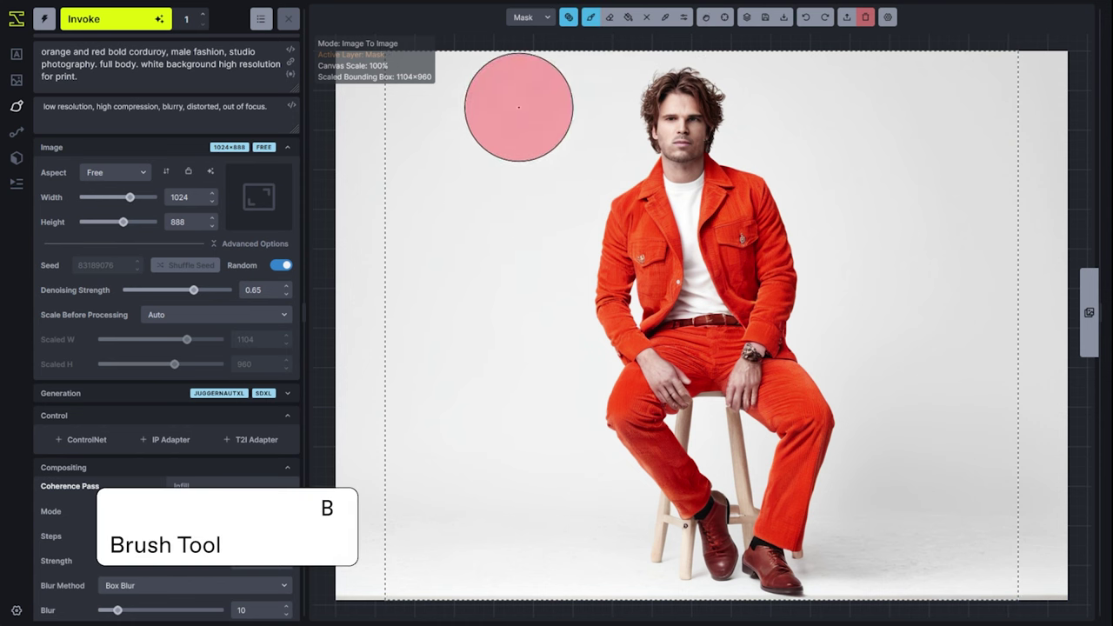
mouse_move(613, 338)
mouse_down()
mouse_move(657, 421)
mouse_move(633, 380)
mouse_move(616, 264)
mouse_move(622, 197)
mouse_move(653, 137)
mouse_move(682, 122)
mouse_move(728, 167)
mouse_move(761, 228)
mouse_move(792, 340)
mouse_move(788, 450)
mouse_move(741, 522)
mouse_move(713, 373)
mouse_move(712, 454)
mouse_move(715, 319)
mouse_move(660, 128)
mouse_move(753, 418)
mouse_move(664, 316)
mouse_move(708, 439)
mouse_move(696, 501)
mouse_up()
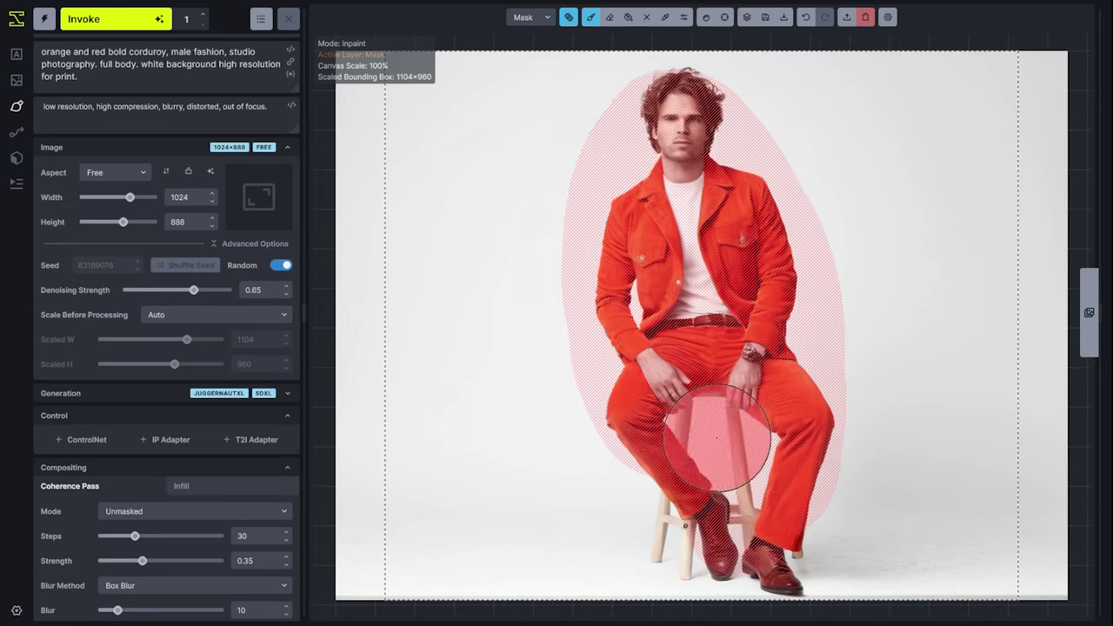
- Change the mask colour to light green in Mask Options, then clear the mask
click(569, 16)
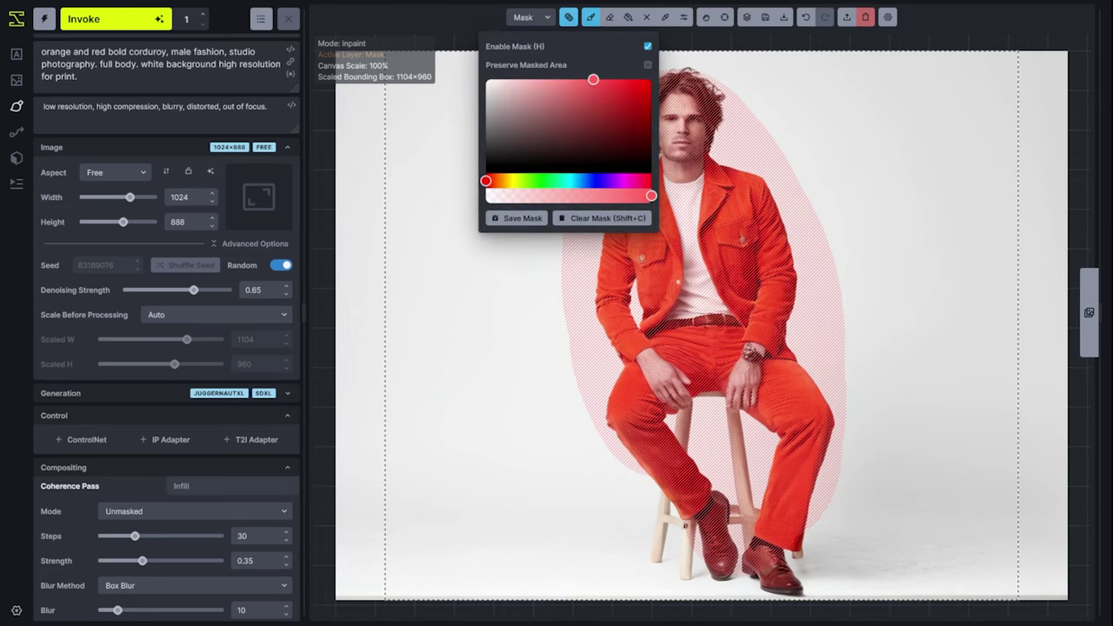
drag(486, 181, 545, 181)
click(587, 136)
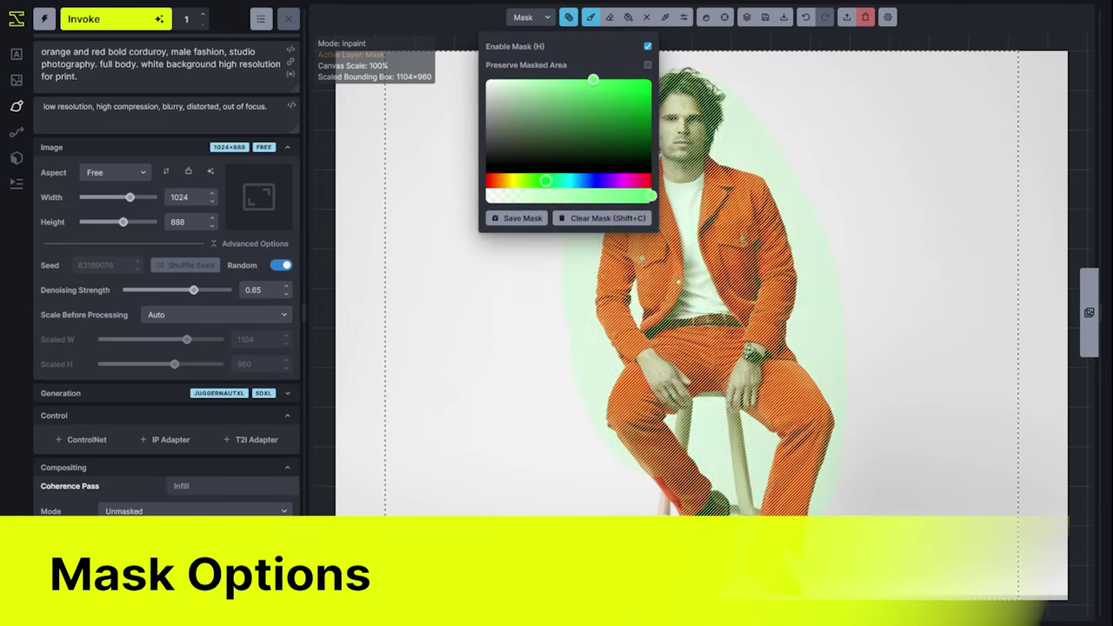
drag(586, 137, 626, 80)
click(568, 16)
click(568, 17)
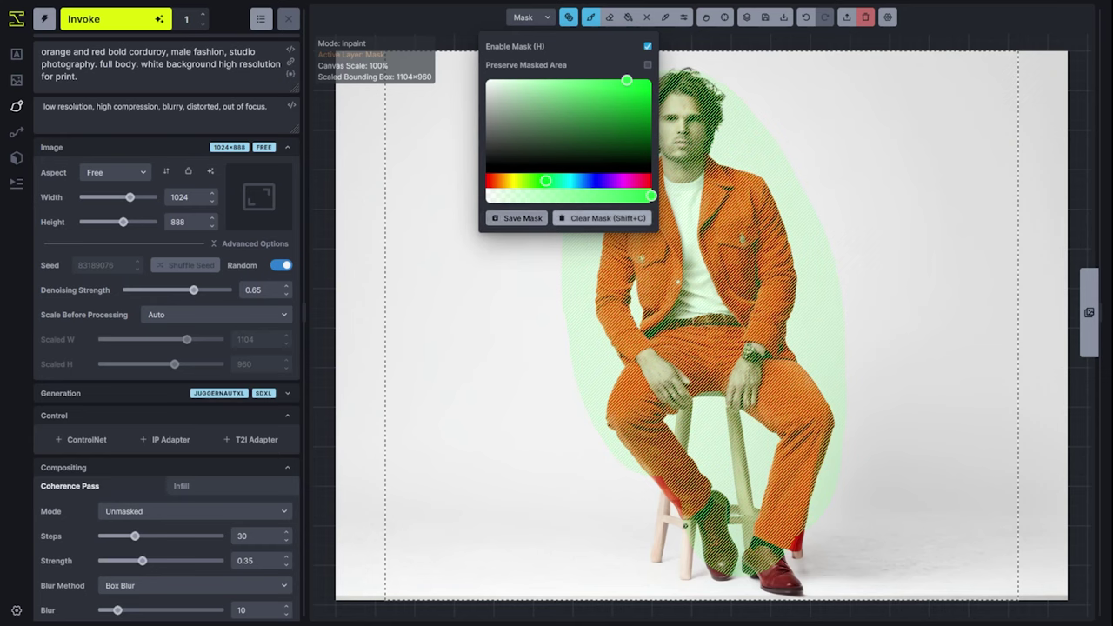
key(shift+c)
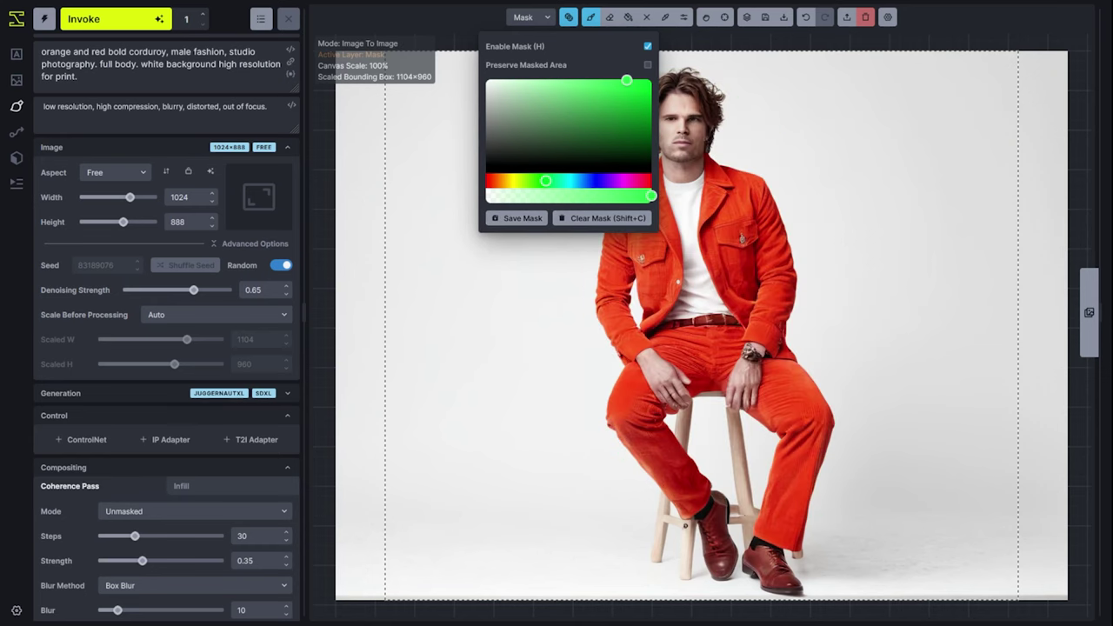
- Paint a light-green mask from knee to head, switch to the Base layer, and undo
mouse_move(652, 402)
mouse_down()
mouse_move(636, 269)
mouse_move(646, 186)
mouse_move(668, 132)
mouse_up()
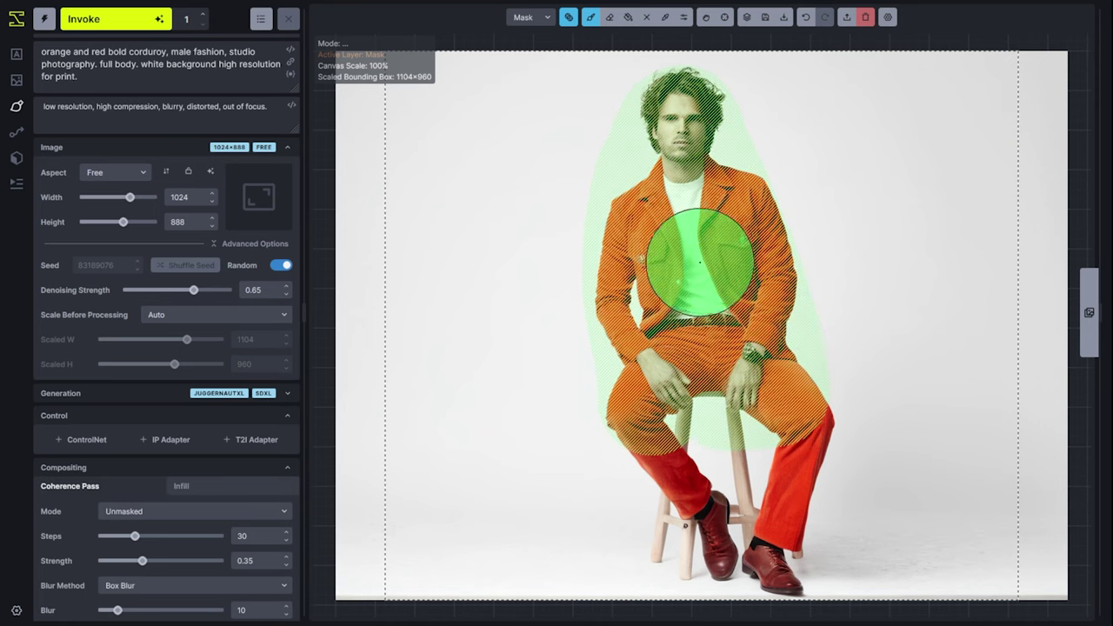
key(q)
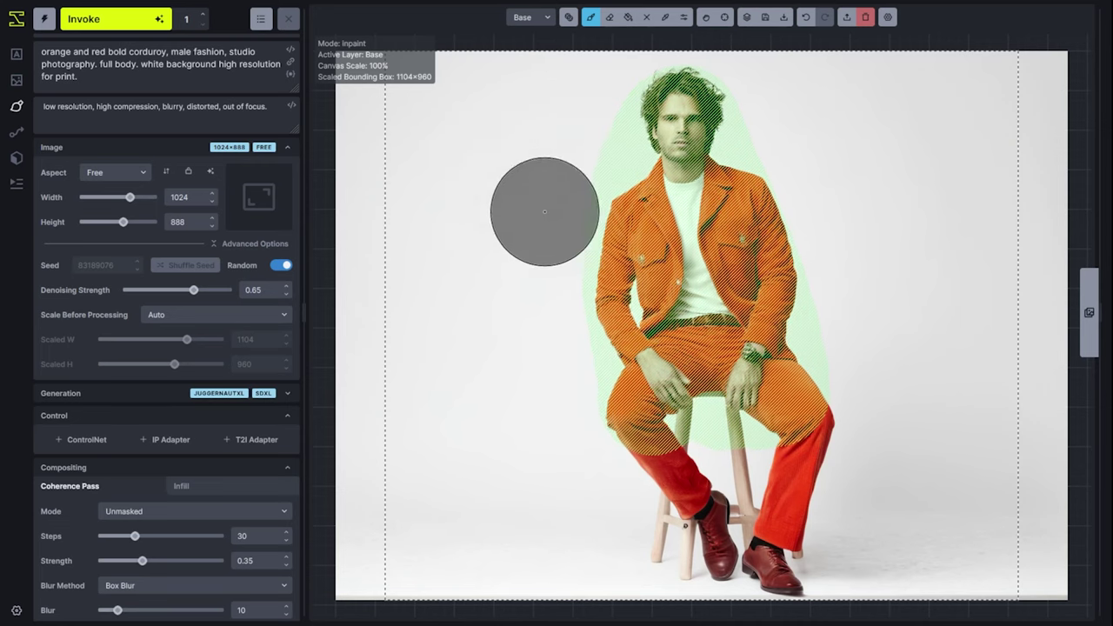
key(ctrl+z)
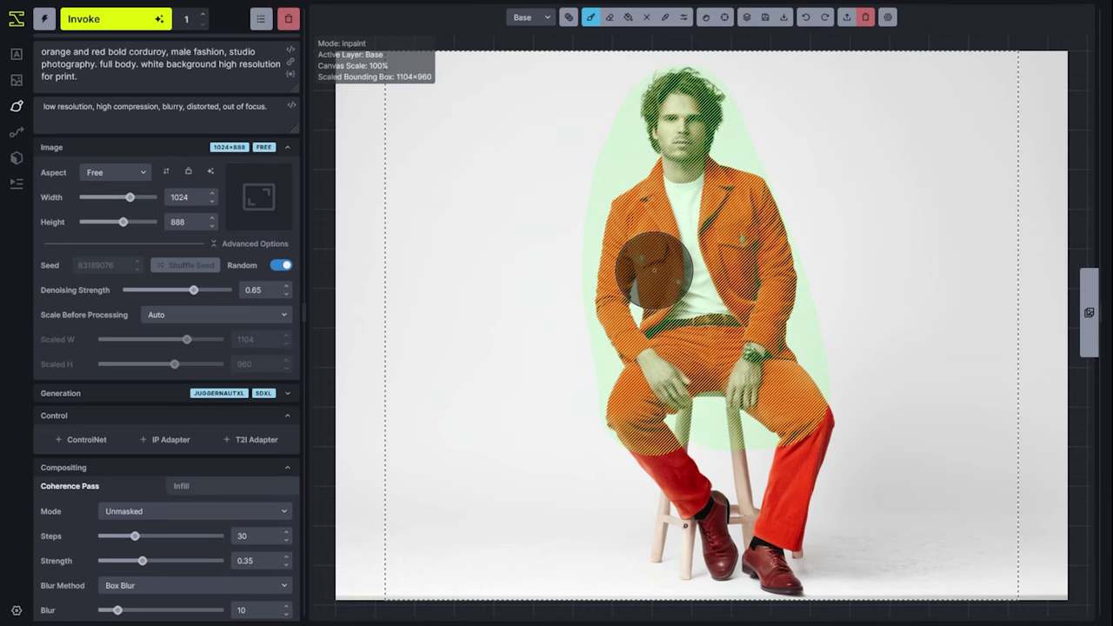
- Clear the whole mask and adjust the brush size and colour settings
key(ctrl+shift+c)
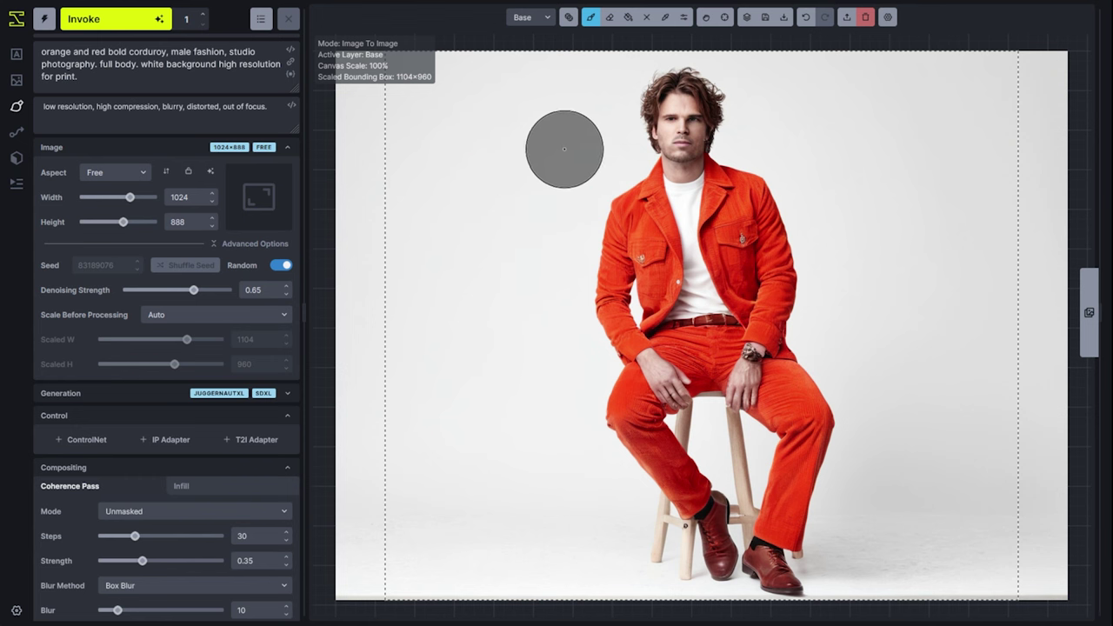
click(683, 18)
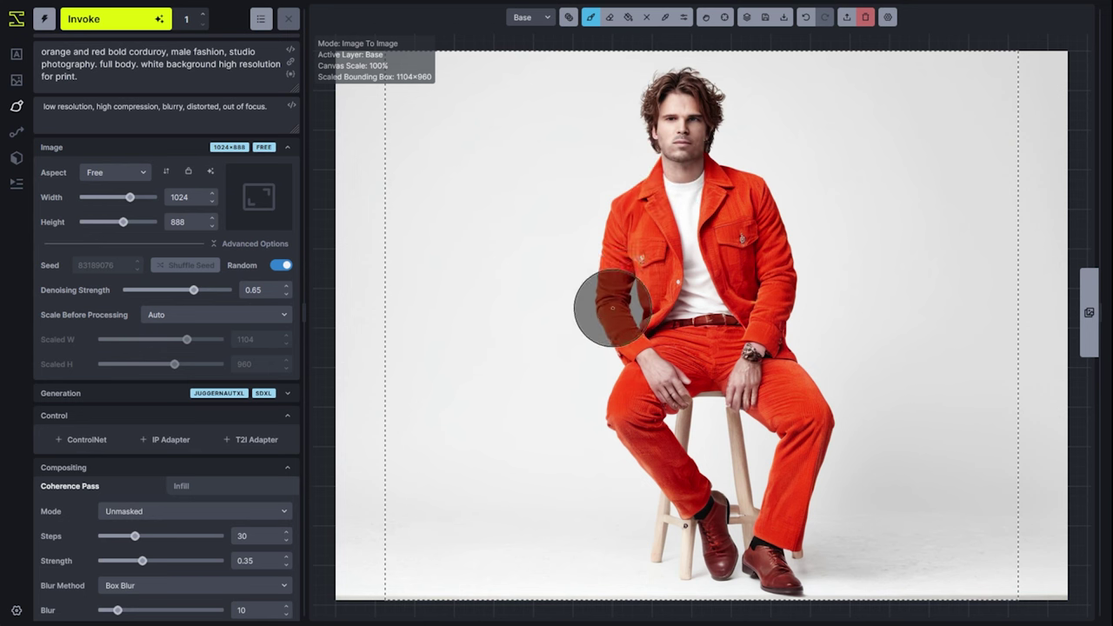
scroll(618, 313, up, 3)
scroll(617, 313, down, 4)
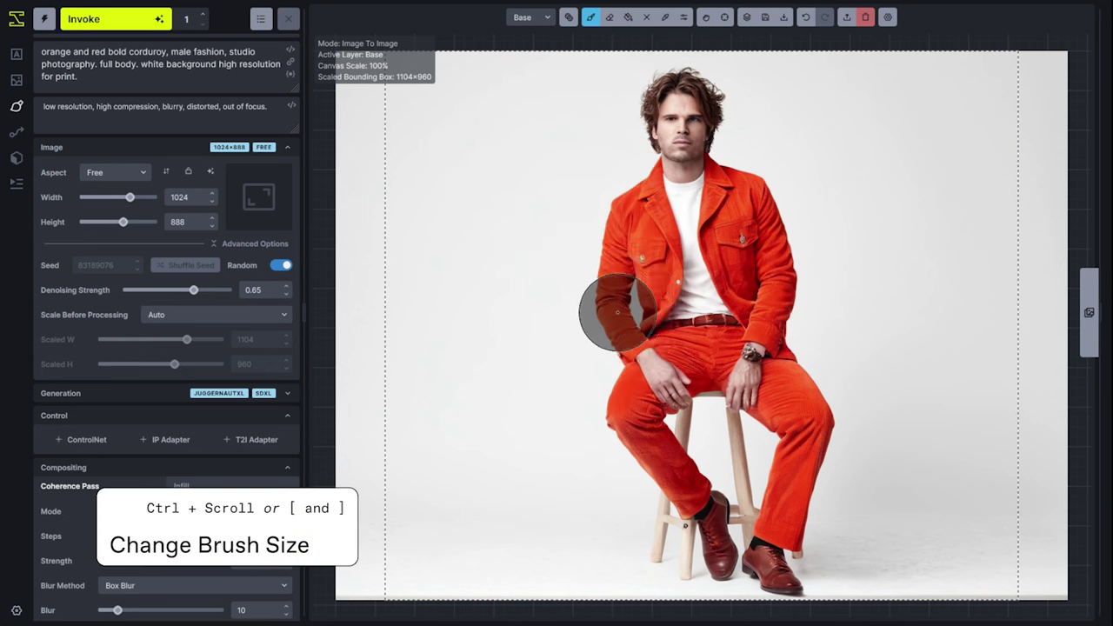
scroll(620, 323, up, 2)
scroll(620, 333, down, 2)
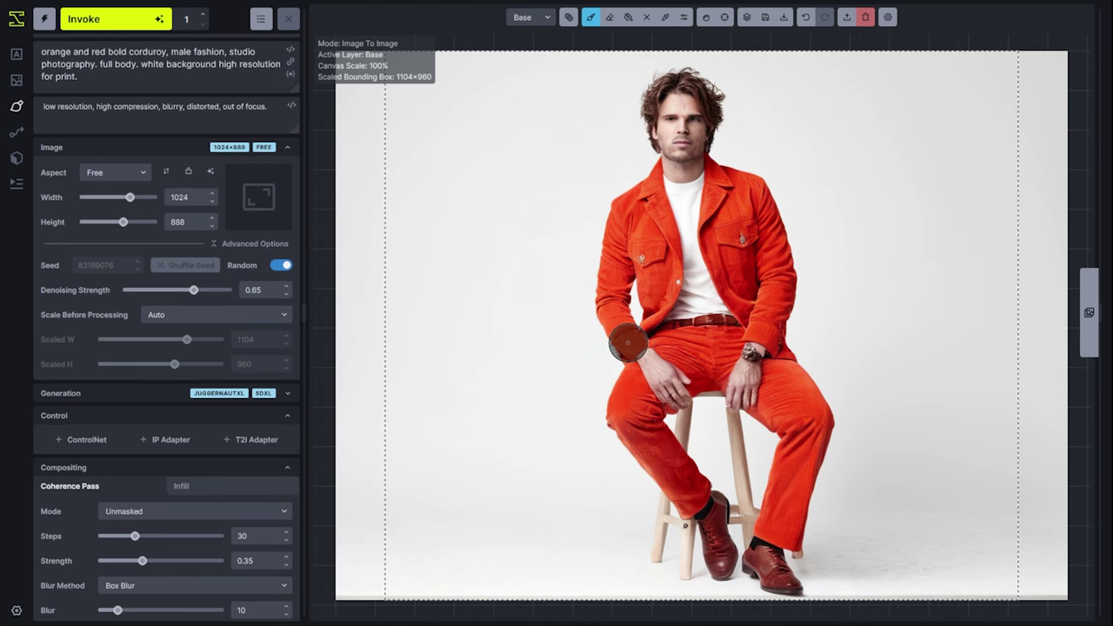
- Brush dark strokes over the jacket's left side and arm, sampling two colours from the photo
mouse_move(631, 344)
mouse_down()
mouse_move(623, 235)
mouse_move(610, 298)
mouse_move(638, 203)
mouse_move(661, 229)
mouse_move(649, 268)
mouse_move(742, 302)
mouse_move(714, 241)
mouse_move(731, 185)
mouse_move(764, 318)
mouse_move(783, 282)
mouse_move(752, 279)
mouse_move(625, 351)
mouse_move(596, 288)
mouse_move(724, 283)
mouse_move(745, 265)
mouse_move(774, 300)
mouse_up()
scroll(777, 304, down, 2)
scroll(777, 305, up, 1)
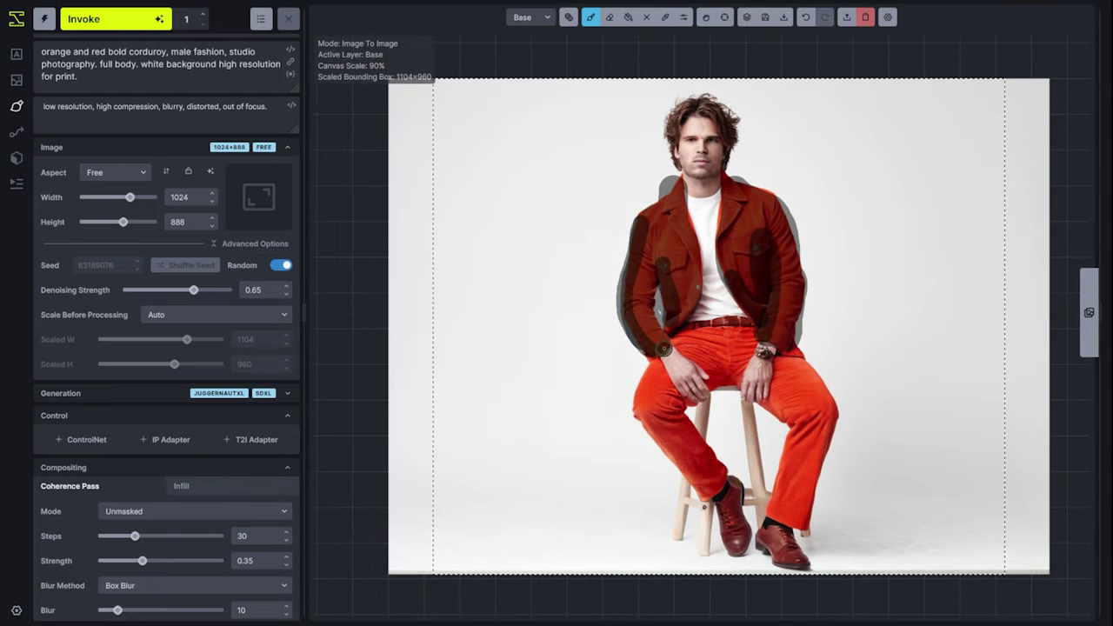
key(c)
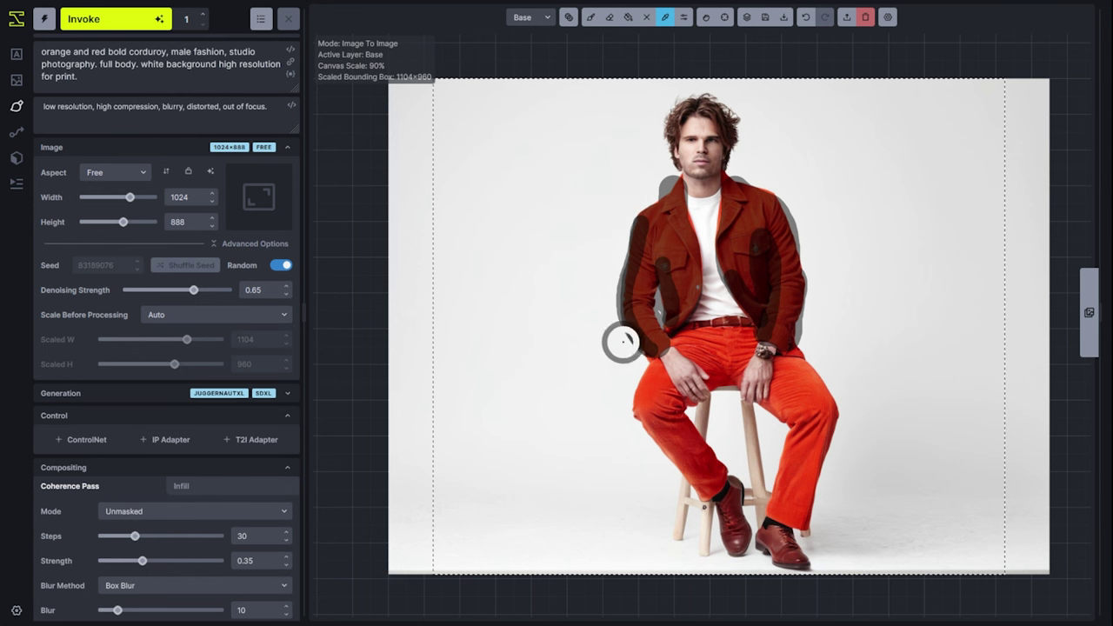
click(620, 213)
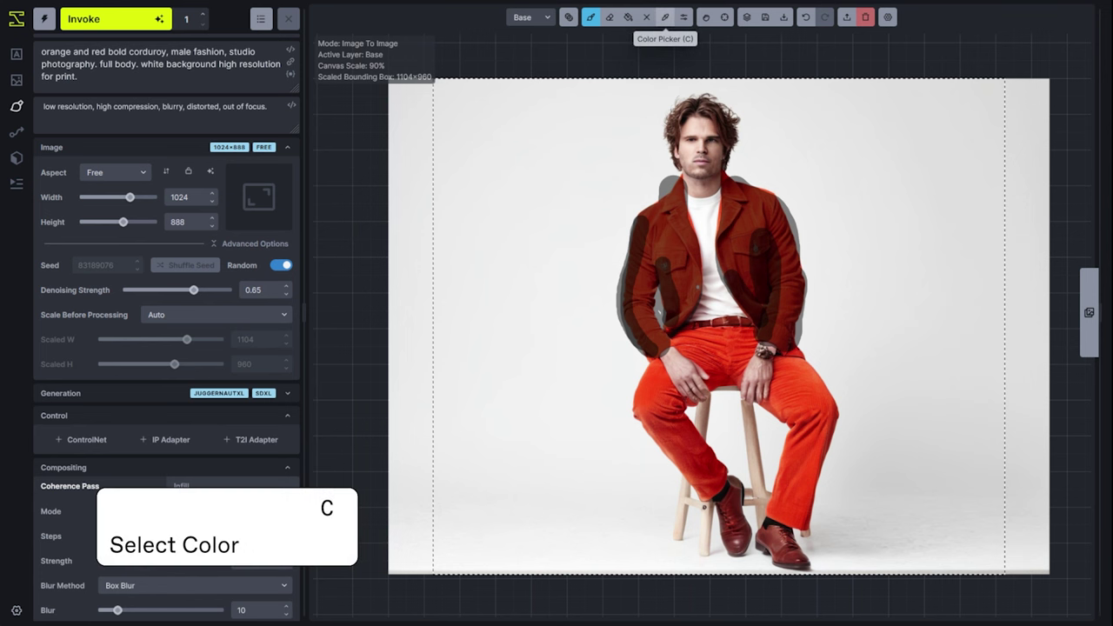
key(c)
click(578, 176)
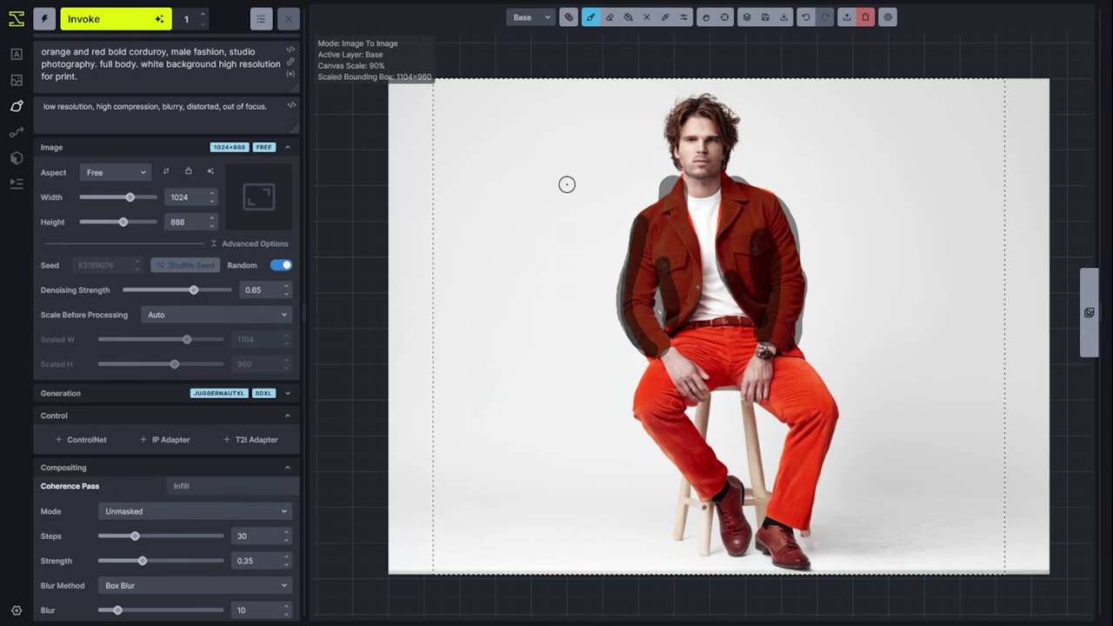
scroll(667, 197, up, 5)
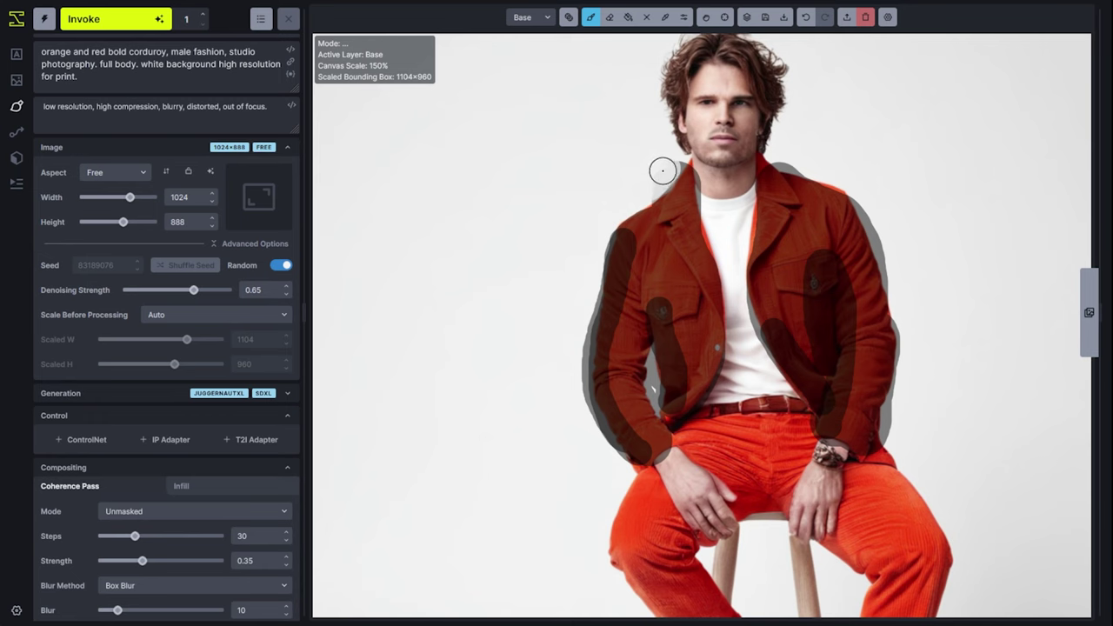
scroll(753, 270, down, 3)
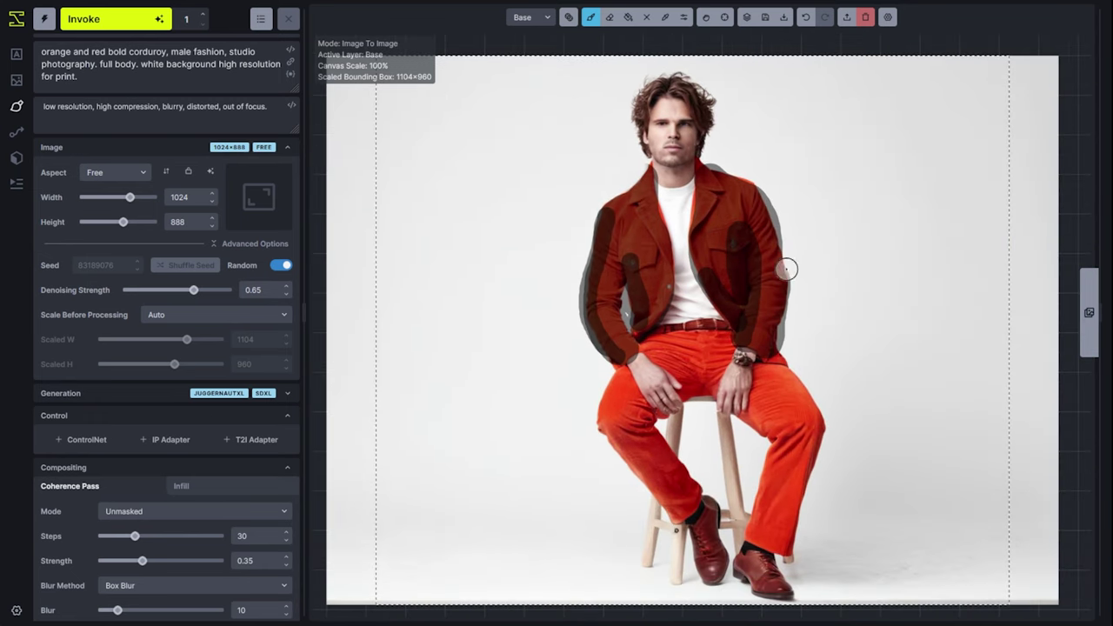
- On the Mask layer, paint an inpaint mask over the jacket and upper body
key(q)
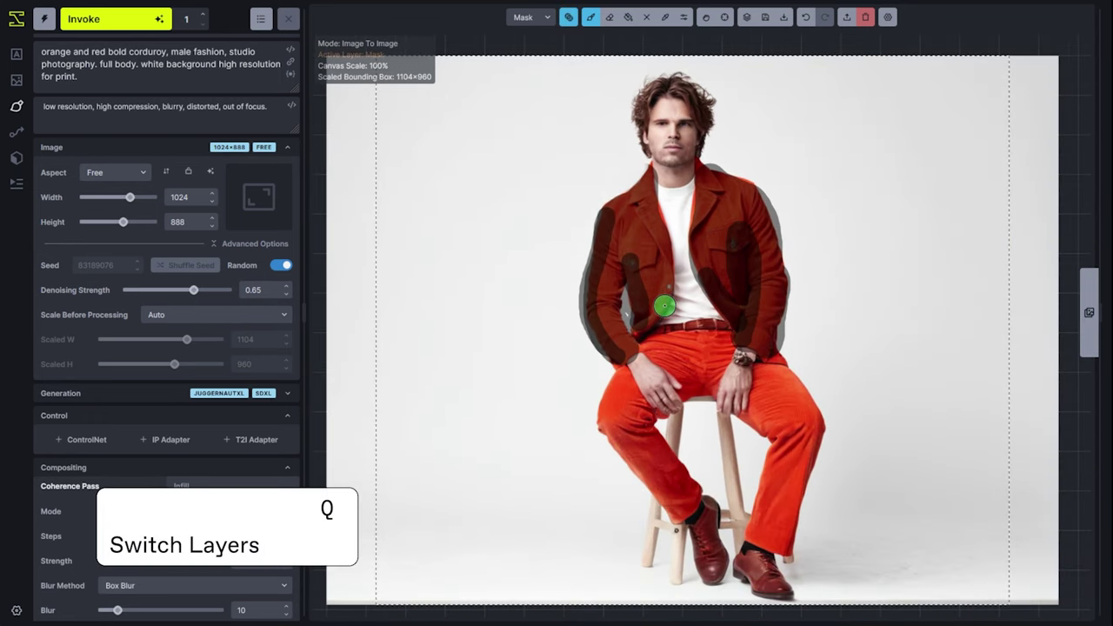
scroll(647, 306, up, 5)
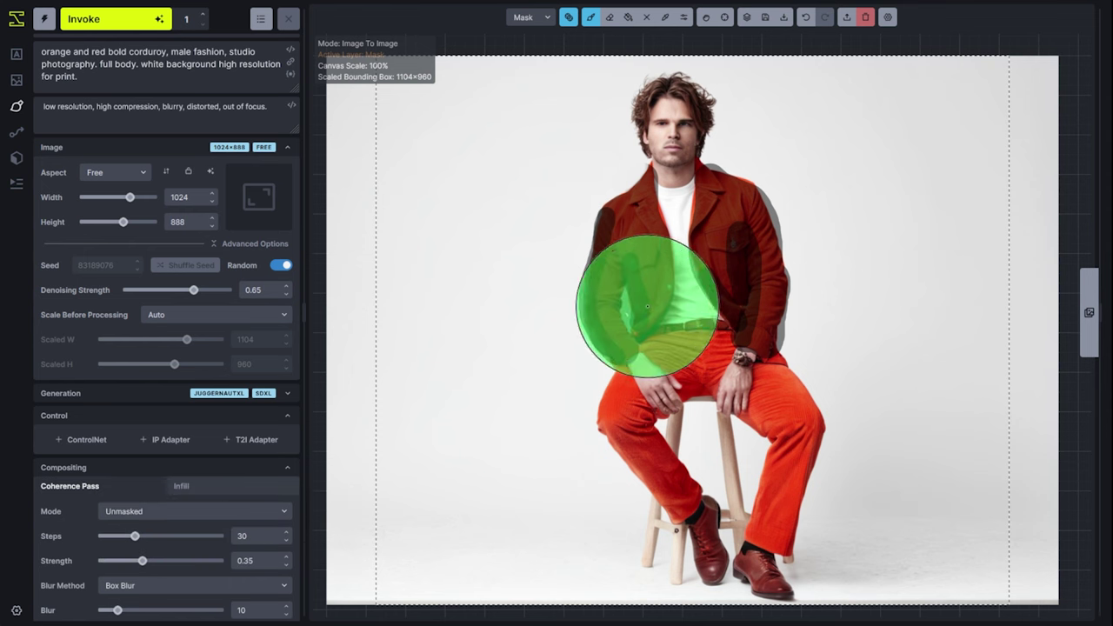
drag(650, 311, 646, 294)
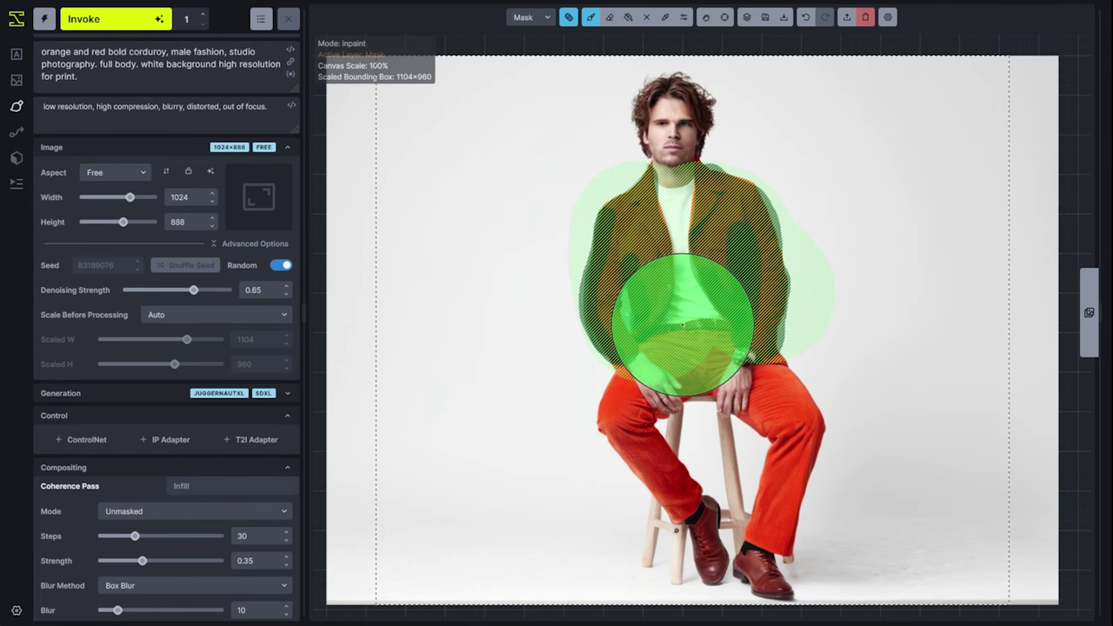
scroll(820, 379, down, 2)
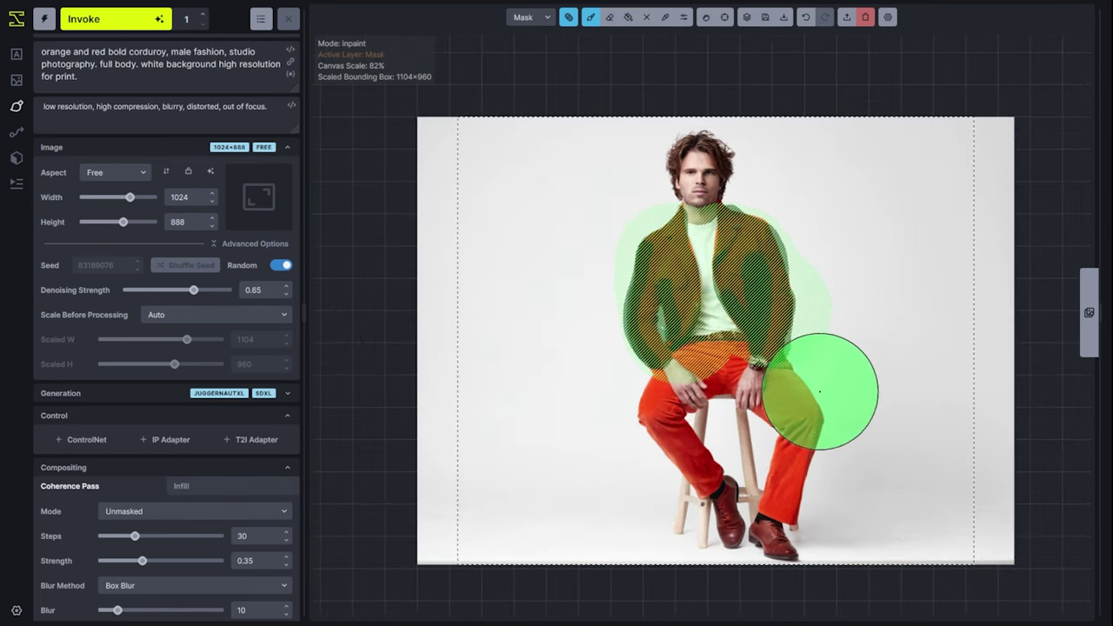
key(v)
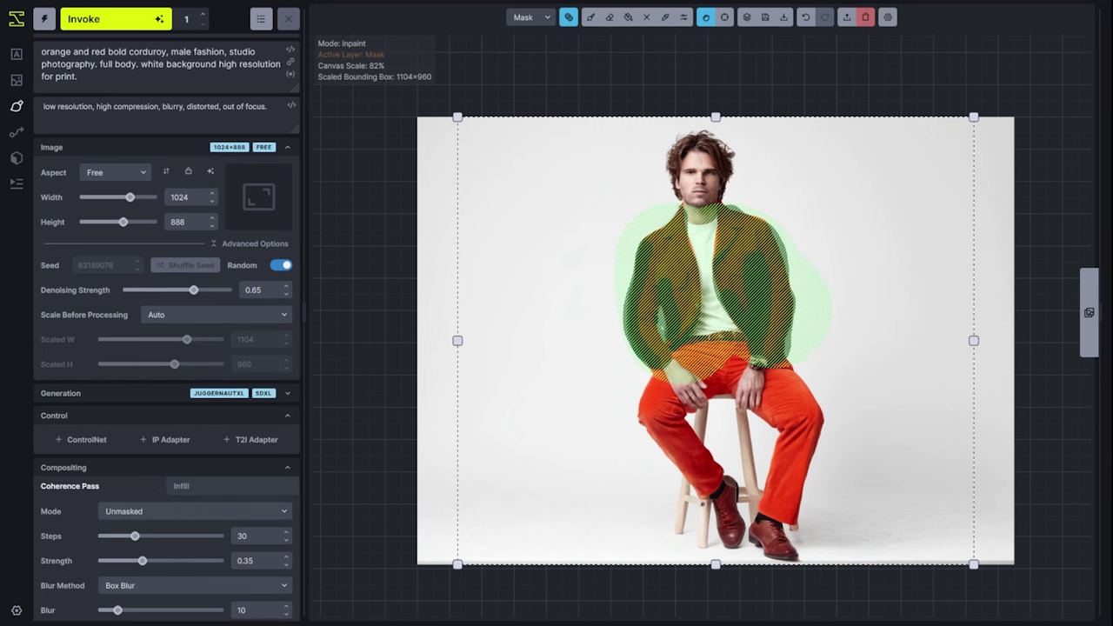
- Replace 'orange and red bold corduroy' with 'brown leather jacket, orange pants' in the prompt and invoke
drag(166, 51, 42, 51)
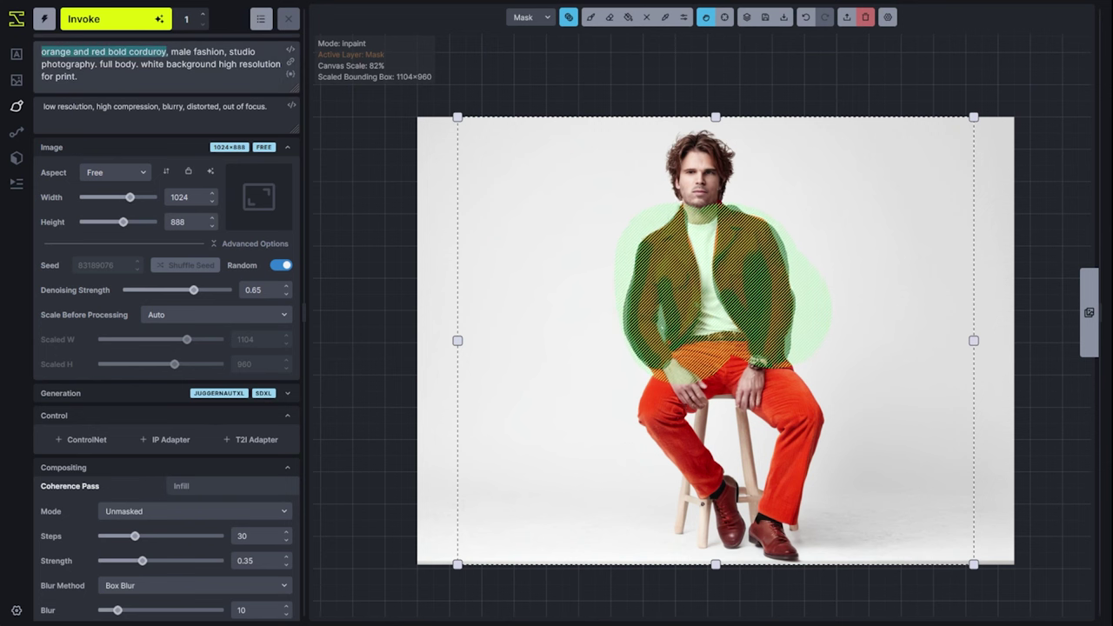
text(brown leather jacket, orange pants)
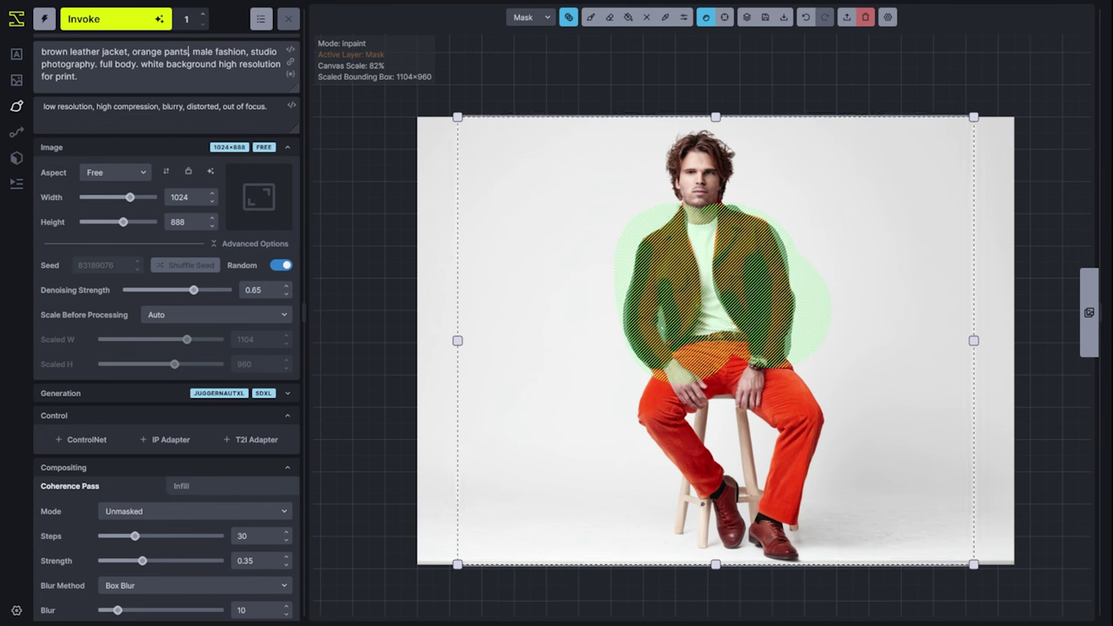
click(105, 18)
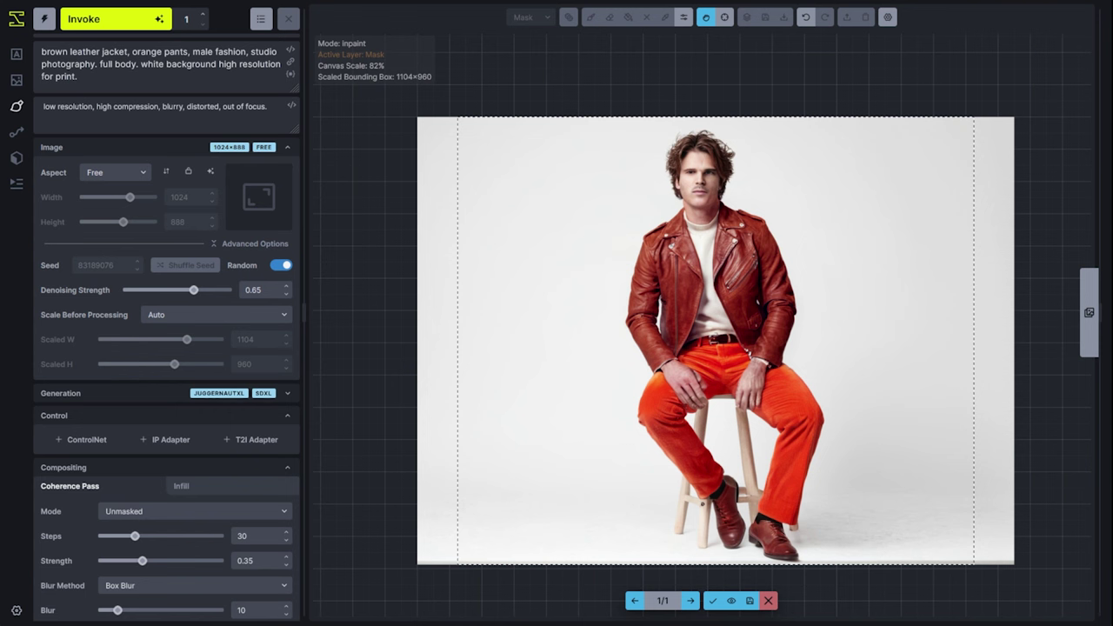
- Toggle the staged result's visibility to compare the red-brown leather jacket with the original
key(ctrl+z)
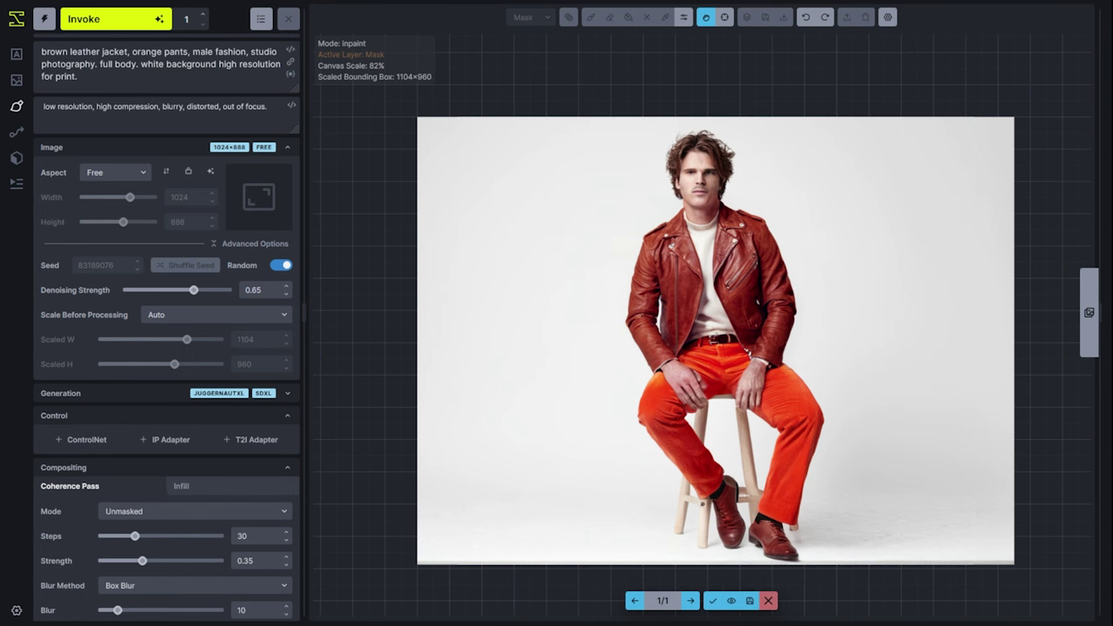
click(731, 600)
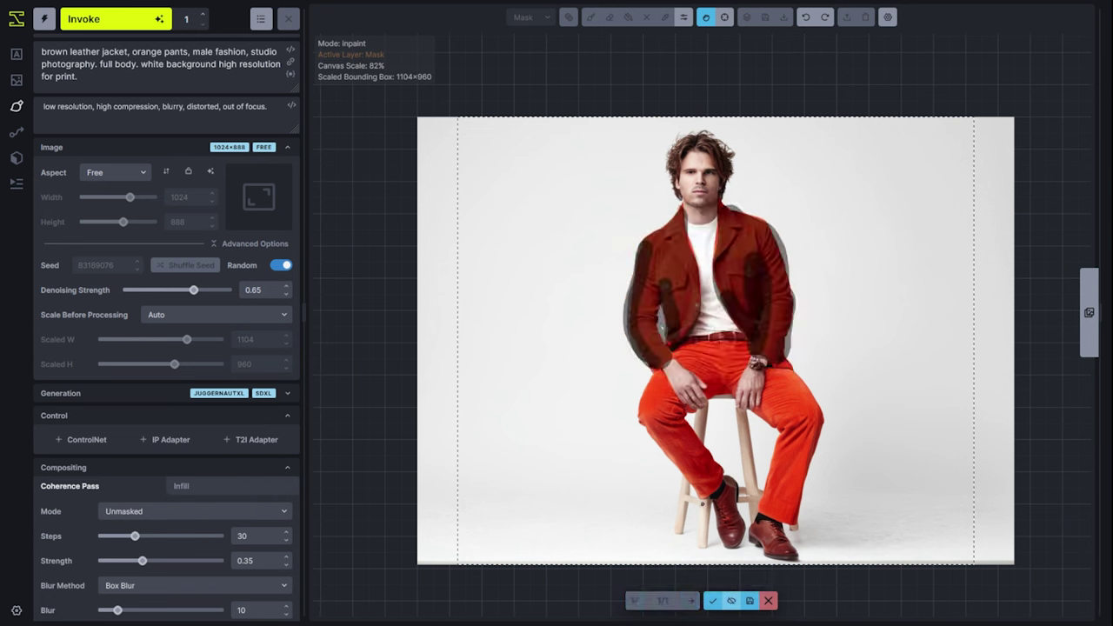
click(732, 600)
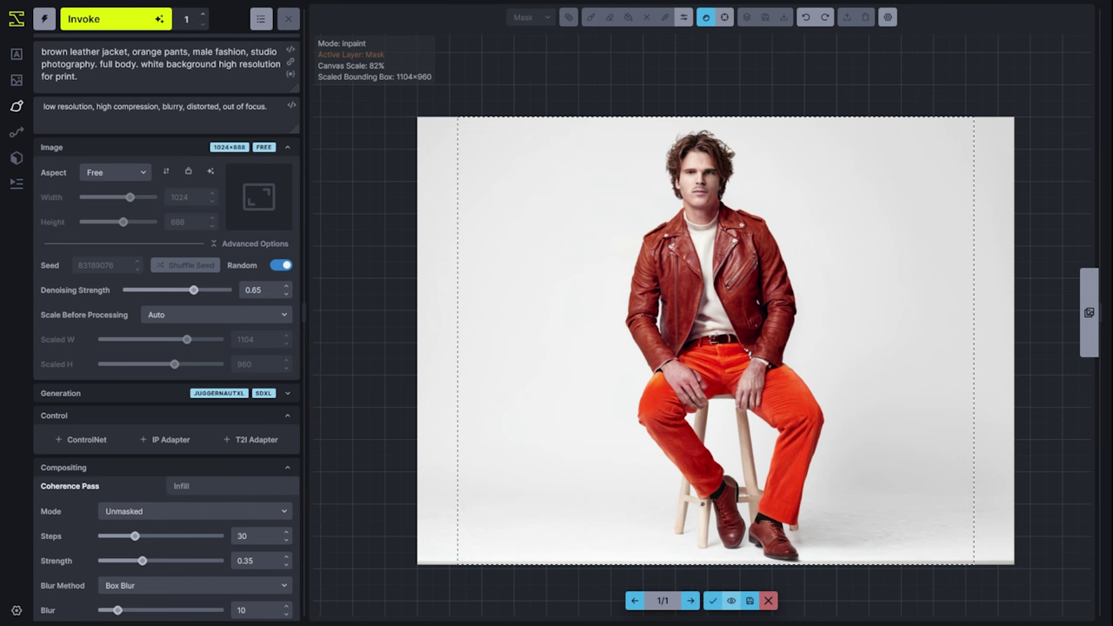
click(731, 600)
click(731, 600)
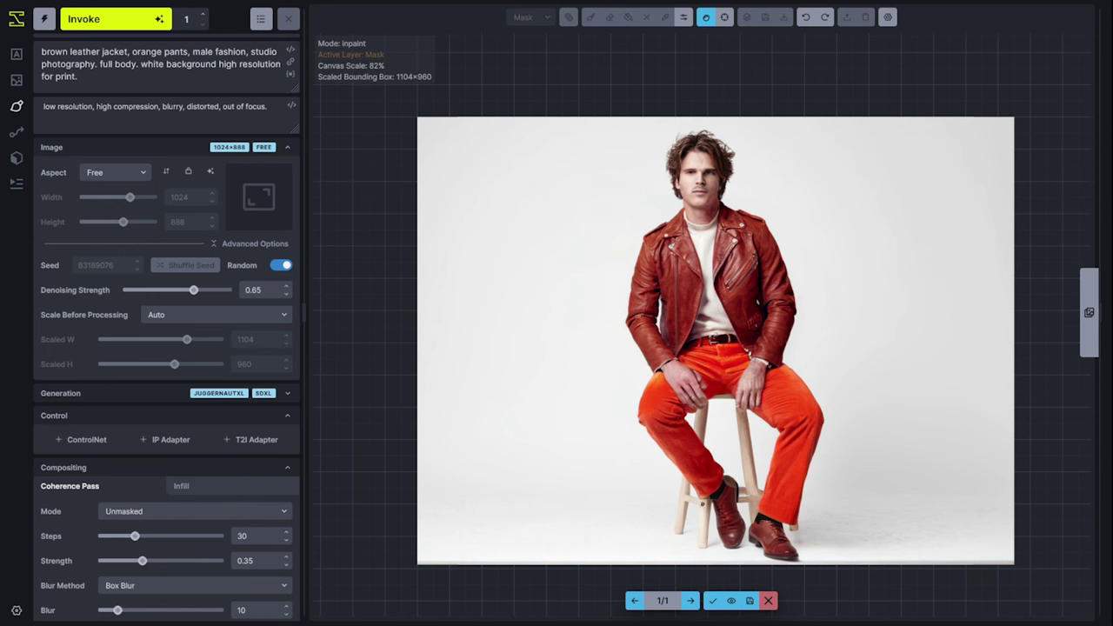
- Set iterations to 2 and queue two more leather-jacket generations
click(202, 13)
key(ctrl+Return)
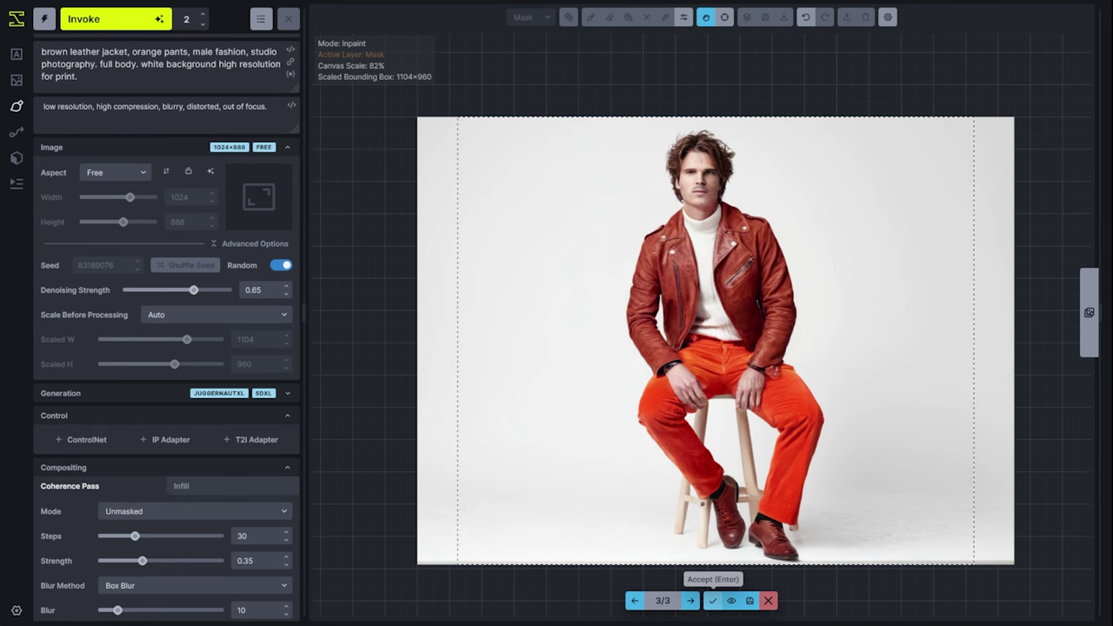
- Accept result 3/3, the red-brown zippered leather jacket over a white turtleneck, onto the canvas
click(712, 600)
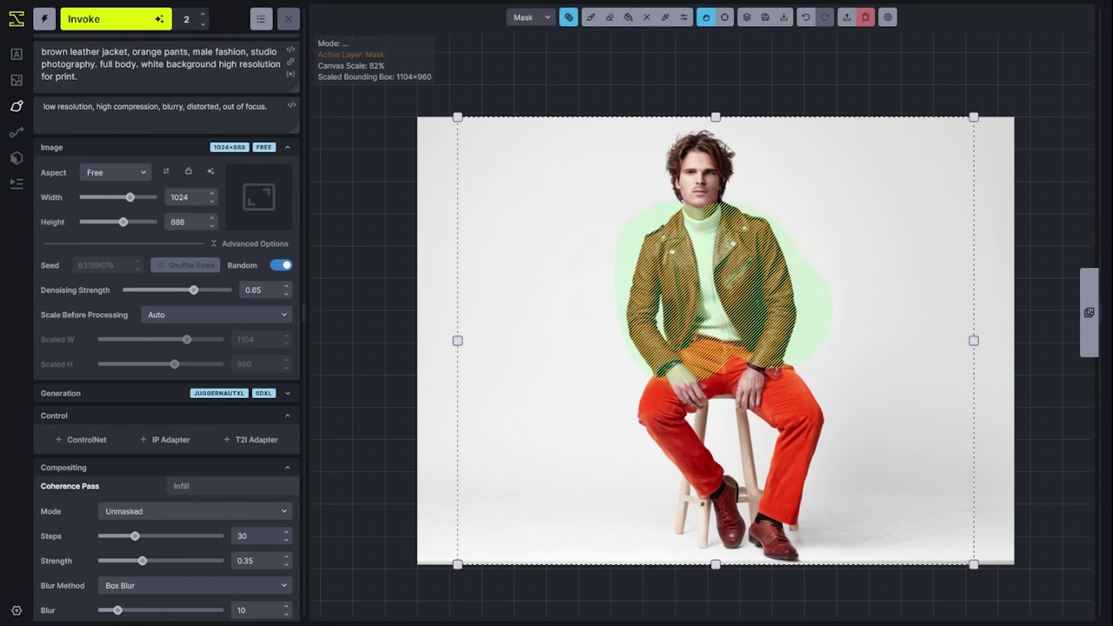